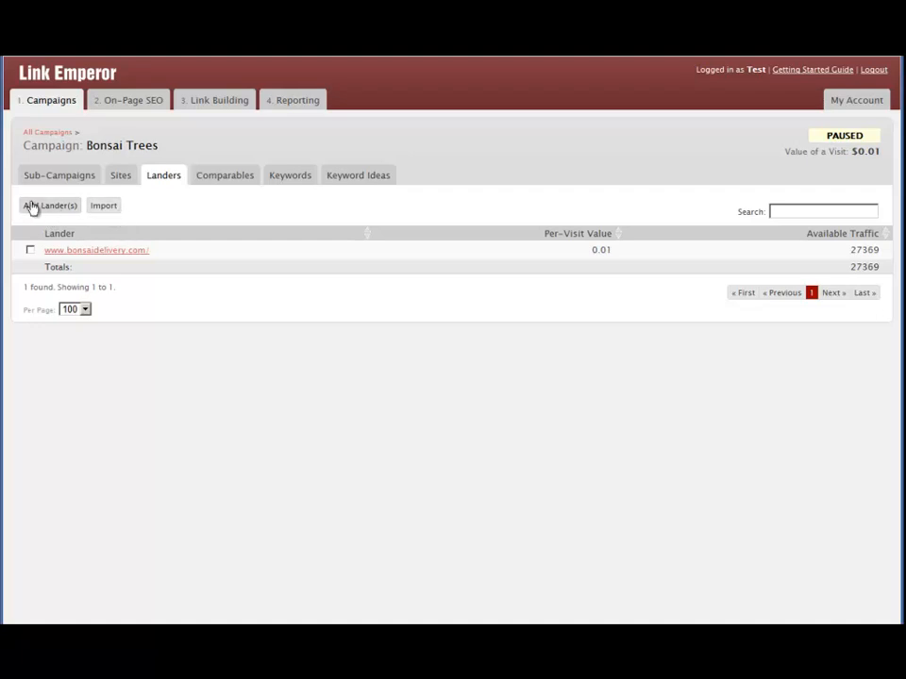
Bring up the lander import options above the Bonsai Trees landers table.
left_click(100, 207)
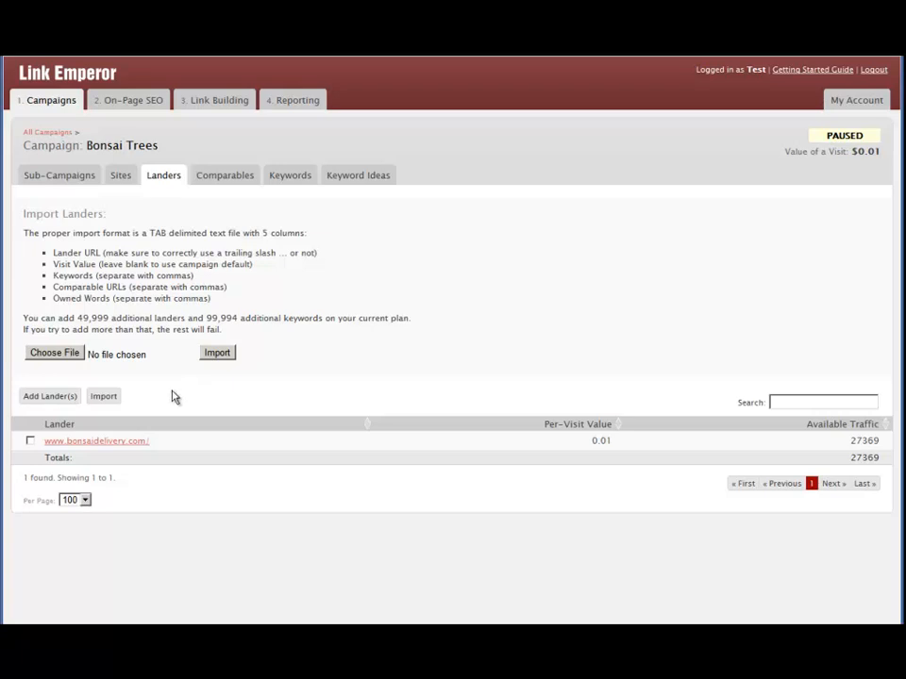
Open a blank Add Lander form and look over all of its fields.
left_click(53, 396)
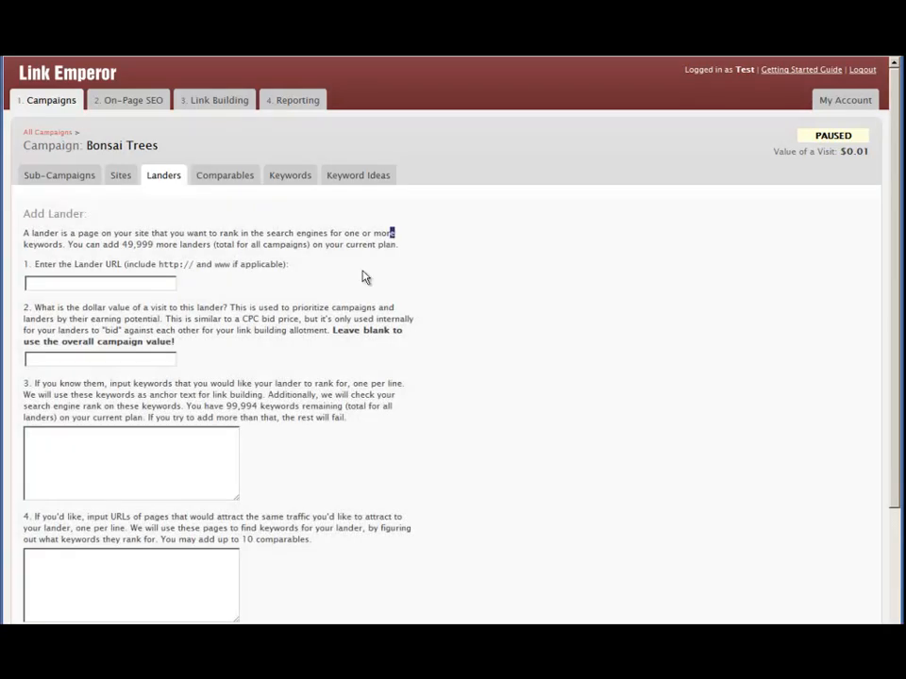
scroll(366, 276, "down", 5)
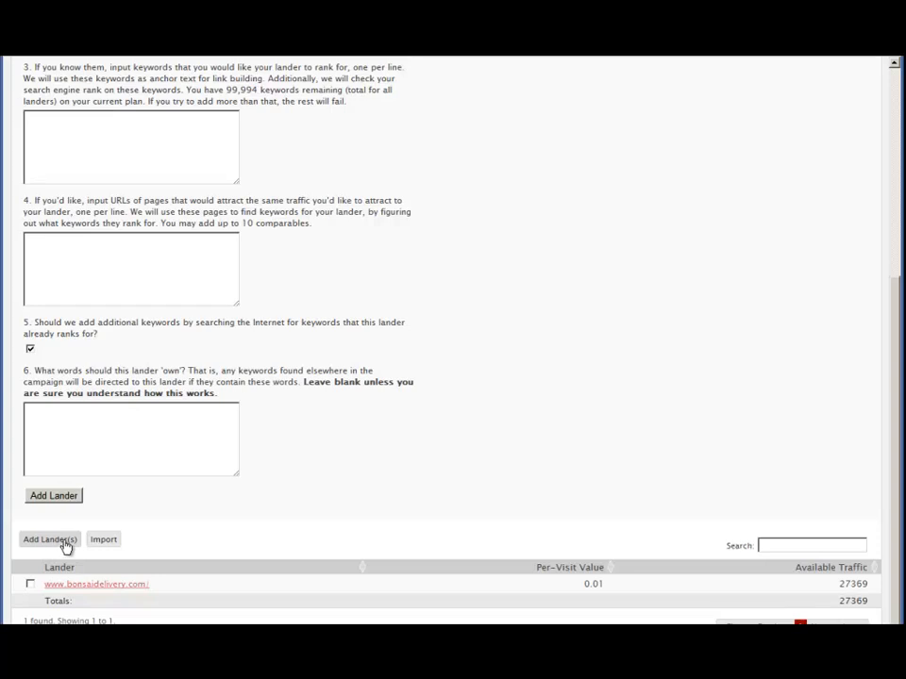
scroll(354, 405, "up", 5)
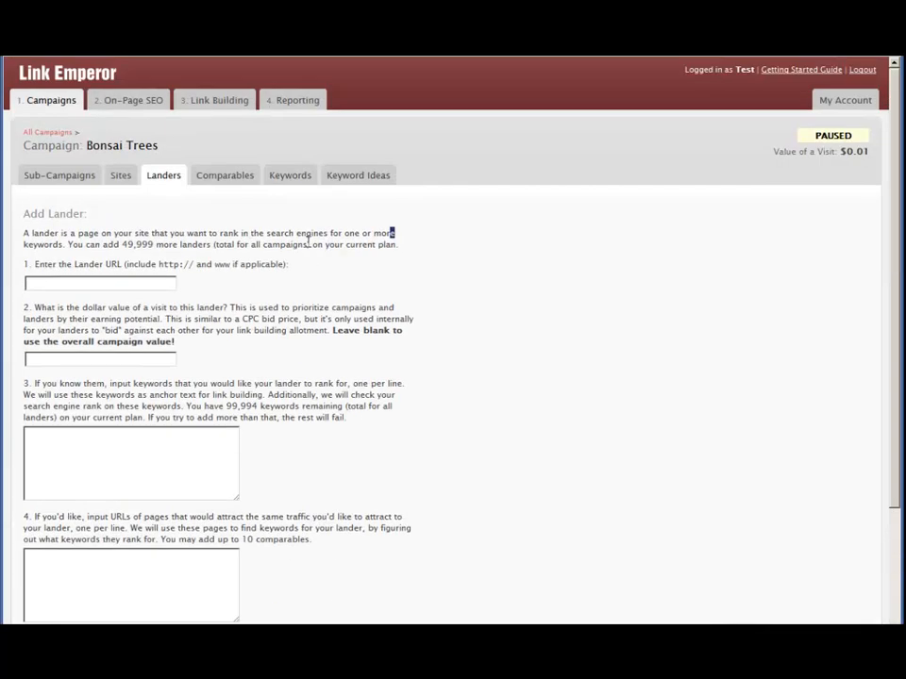
left_click(429, 234)
scroll(425, 236, "down", 3)
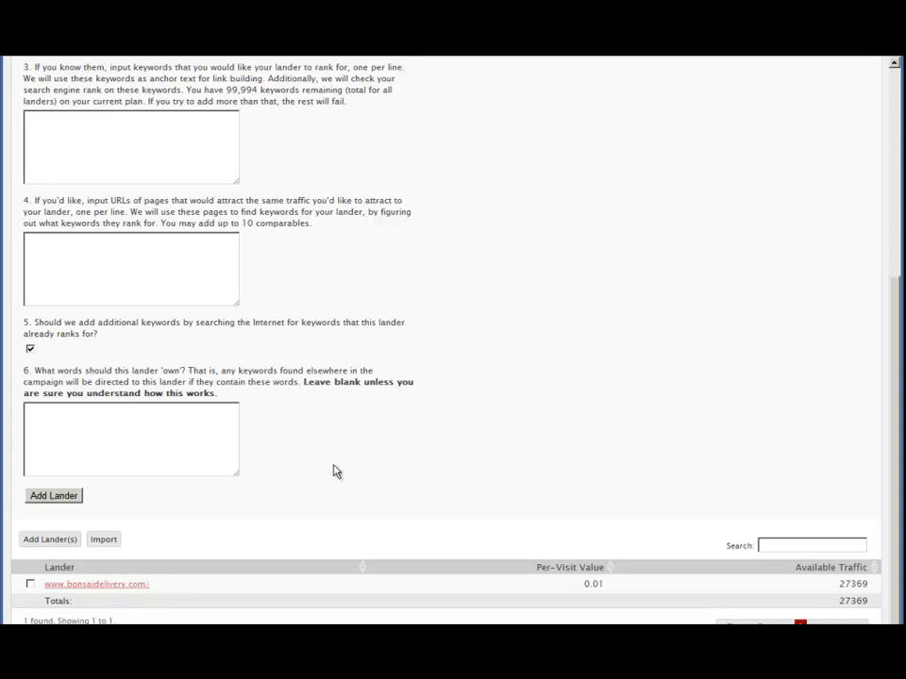
scroll(351, 472, "up", 5)
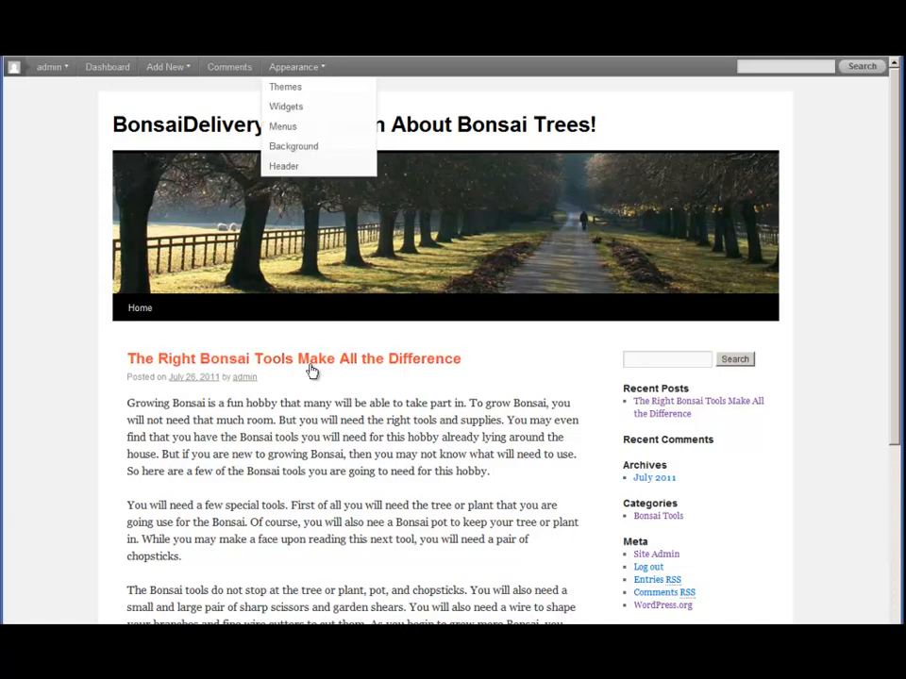
Open the post 'The Right Bonsai Tools Make All the Difference' on its own page.
left_click(312, 370)
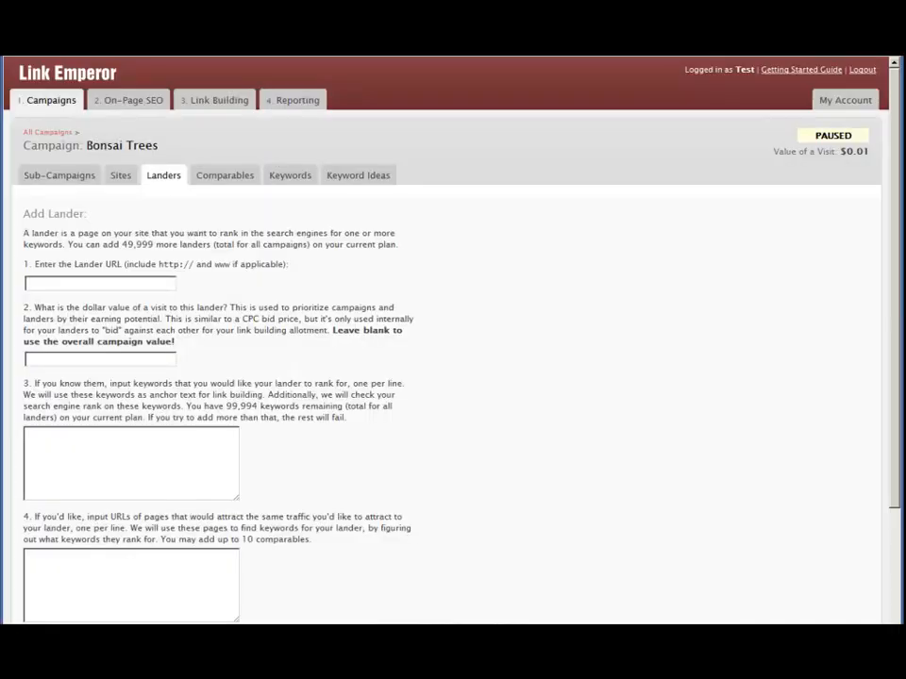
Paste the bonsaidelivery.com bonsai tools post address as the Lander URL and check it.
left_click(123, 281)
type("http://www.bonsaidelivery.com/right-bonsai-tools-make-all-difference/")
left_click_drag(169, 284, 12, 284)
left_click(95, 284)
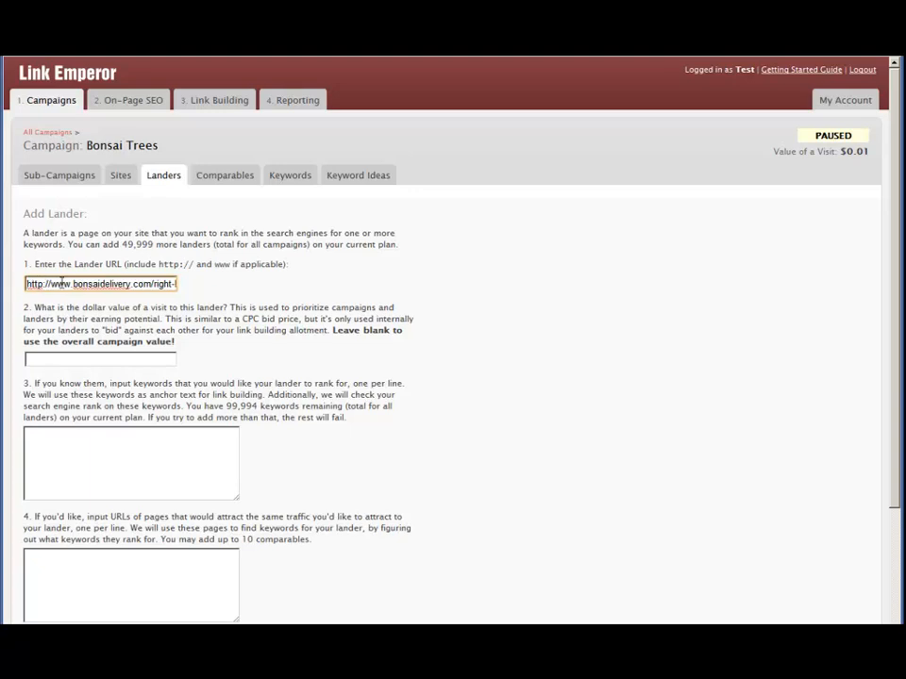
left_click_drag(117, 283, 263, 283)
left_click(213, 291)
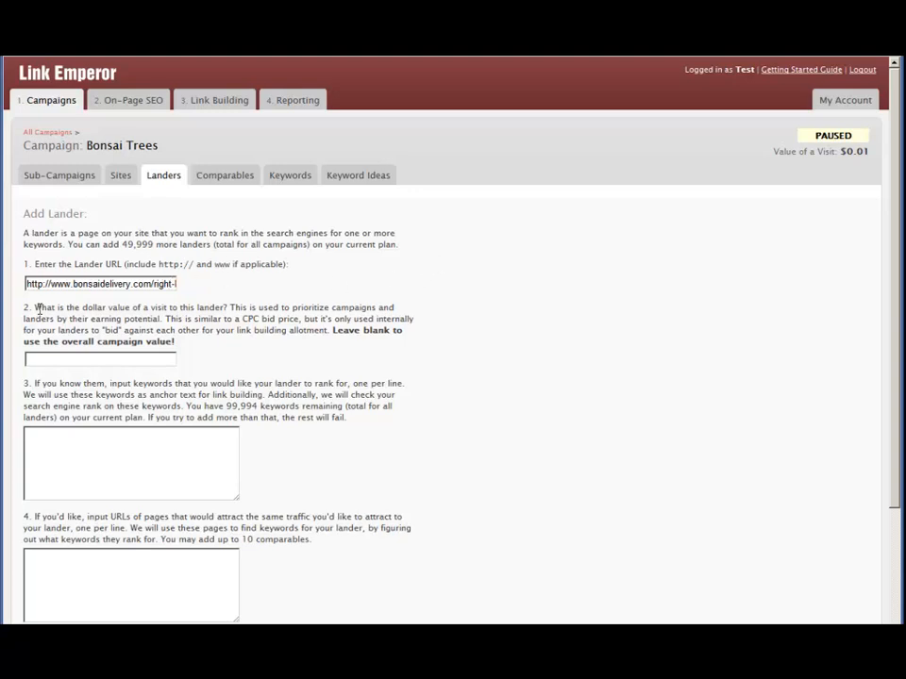
left_click_drag(35, 308, 158, 307)
left_click(209, 308)
Paste keywords bonsai tool, bonsai tools, bonsai tools for sale, cheap bonsai tools and review them.
left_click(218, 459)
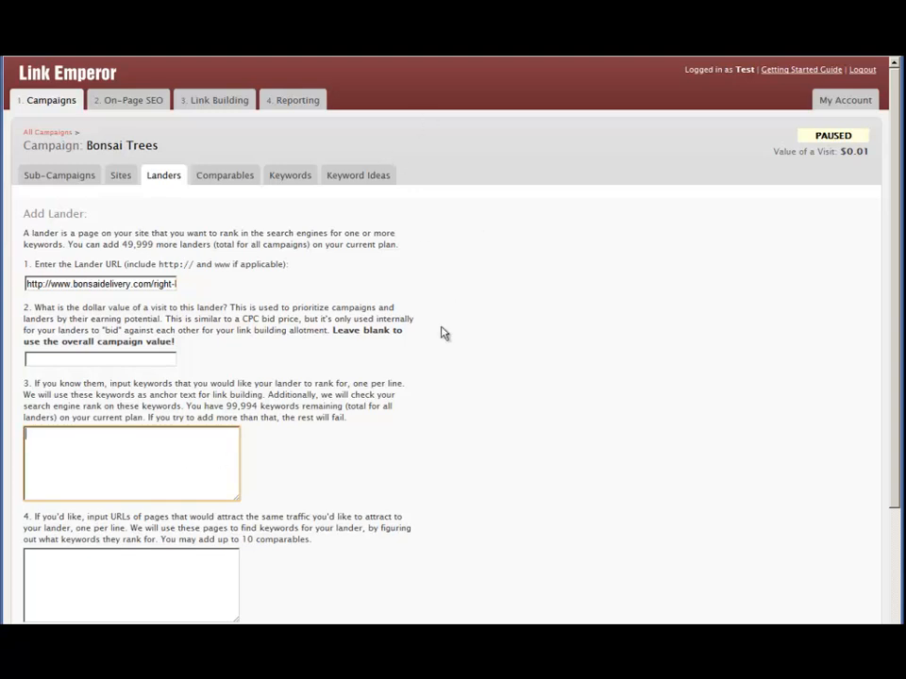
left_click(450, 394)
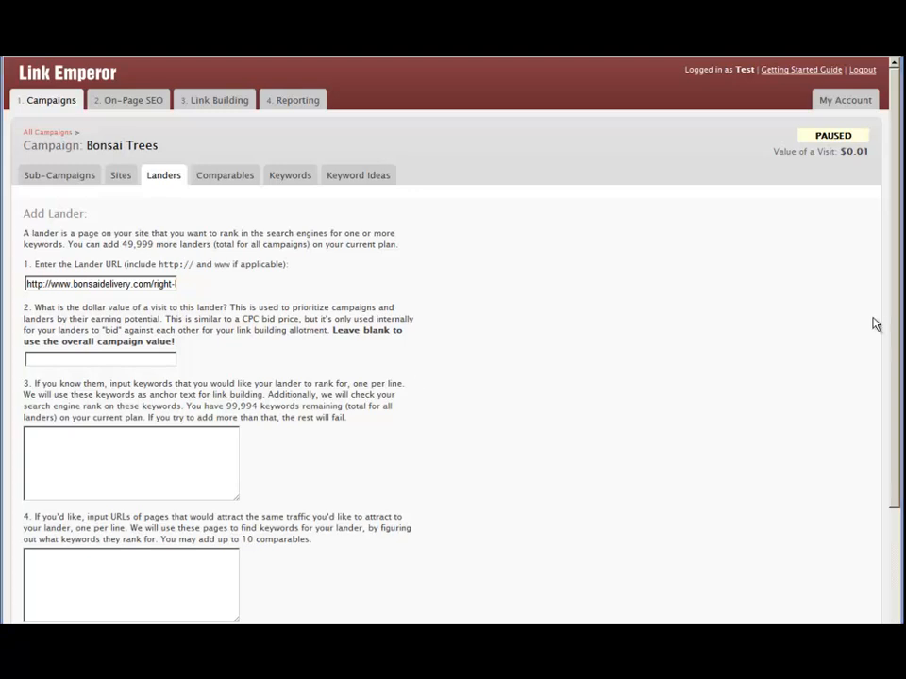
left_click(30, 441)
type("bonsai tool bonsai tools bonsai tools for sale cheap bonsai tools")
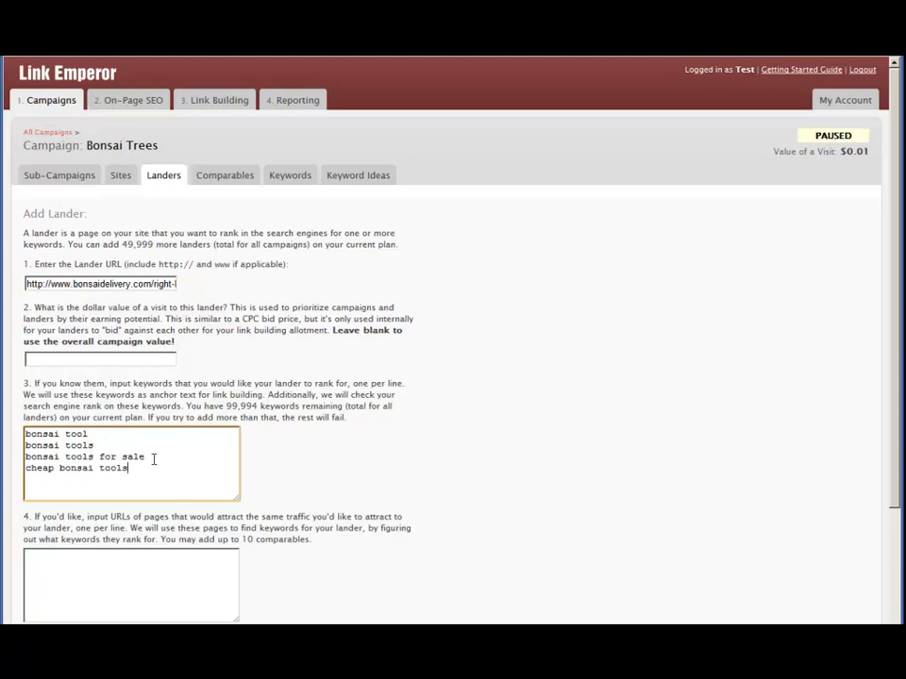
left_click(281, 481)
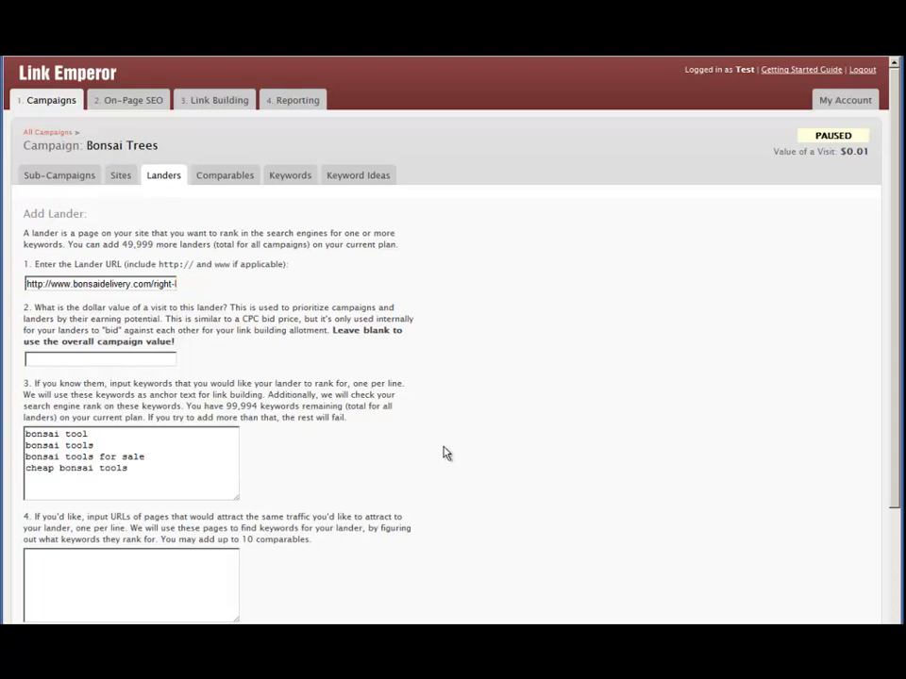
left_click_drag(148, 470, 11, 434)
left_click(146, 474)
left_click(404, 409)
scroll(444, 397, "down", 3)
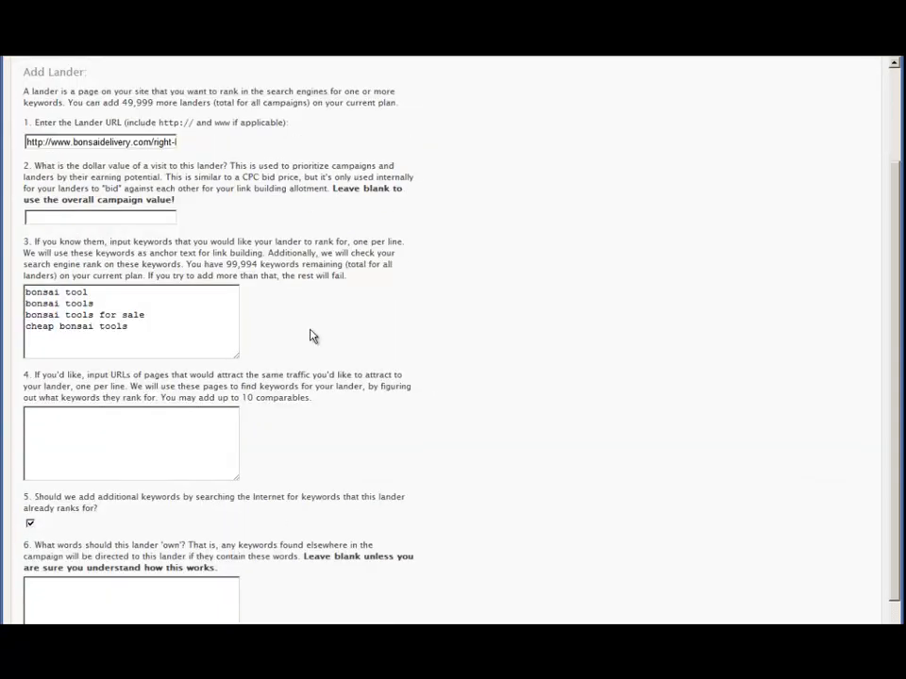
left_click_drag(35, 374, 174, 376)
left_click(173, 376)
left_click(171, 436)
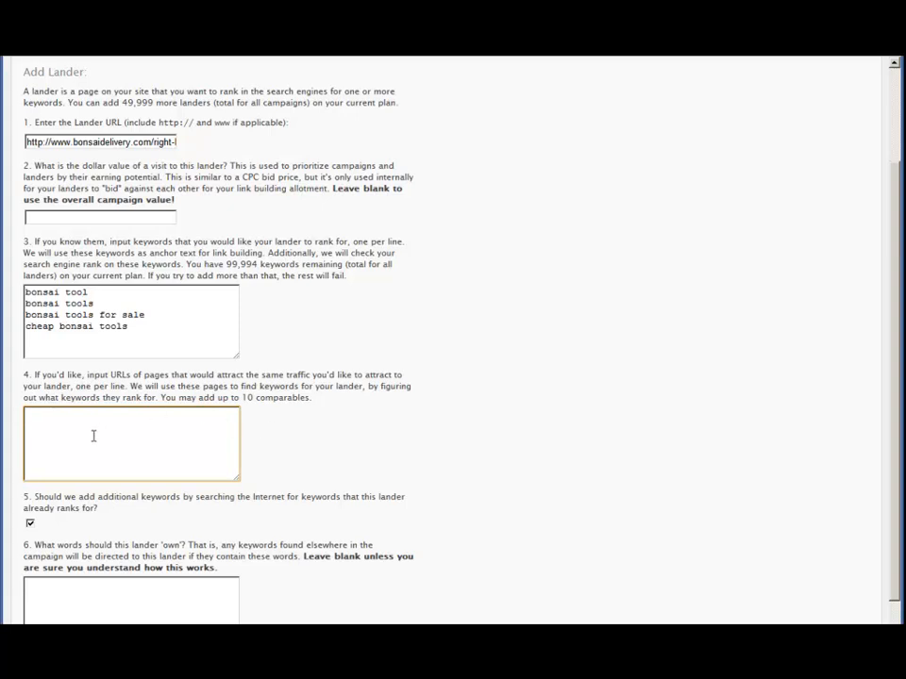
left_click(323, 405)
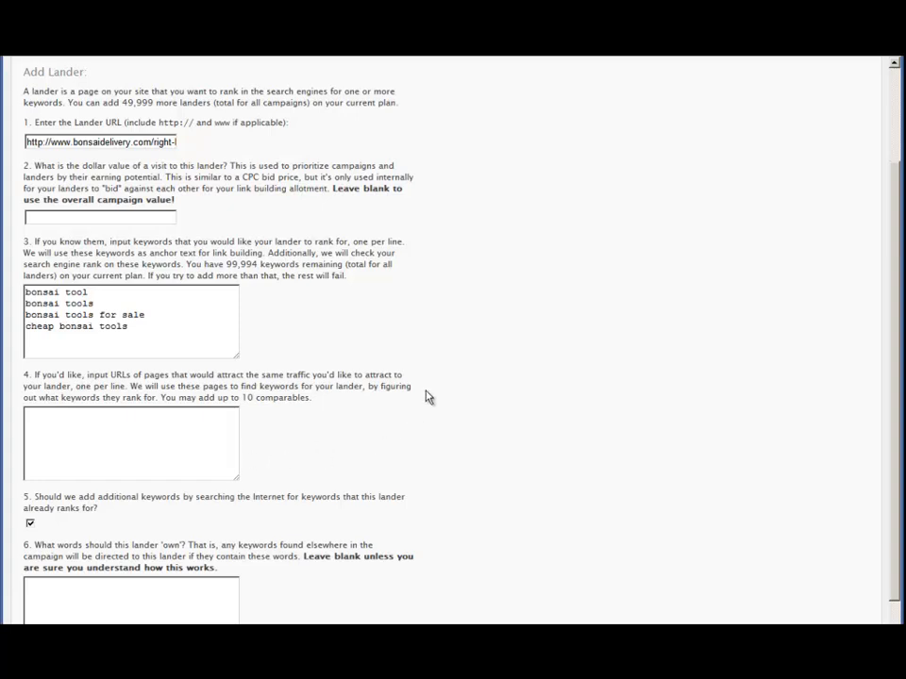
scroll(427, 392, "down", 2)
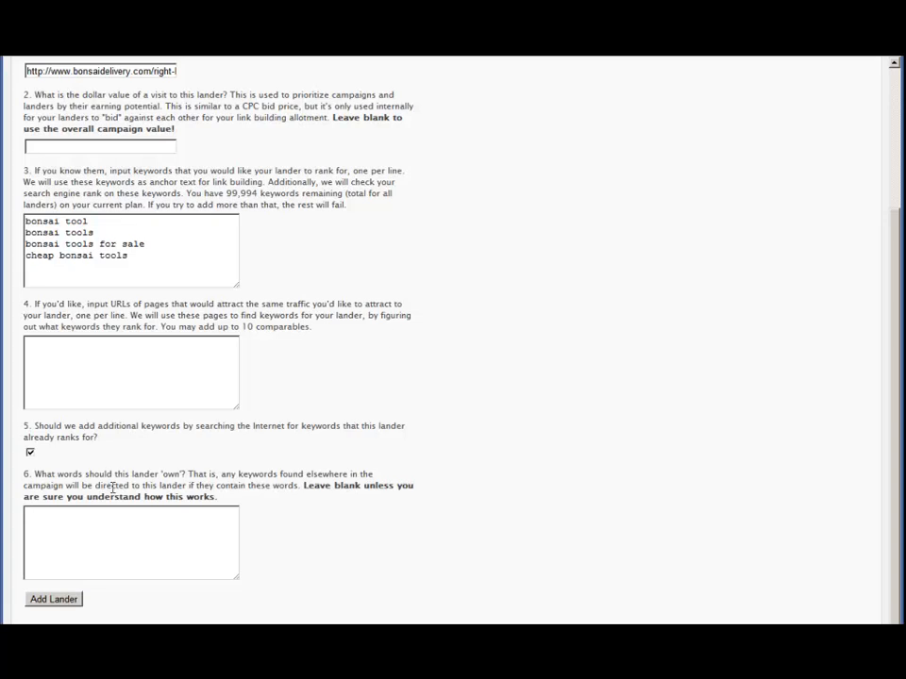
left_click(214, 356)
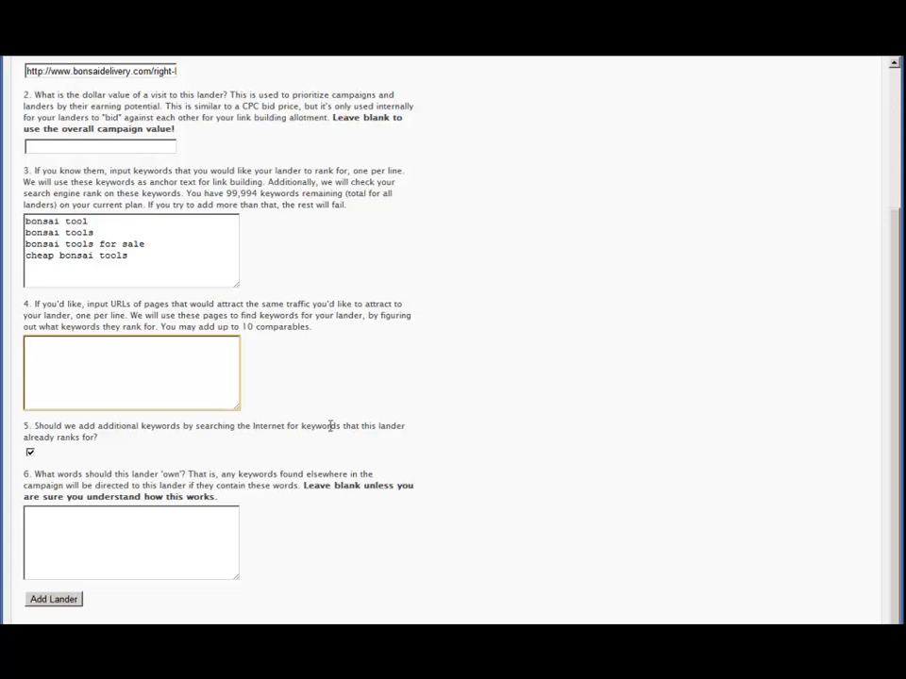
left_click(83, 427)
left_click(131, 537)
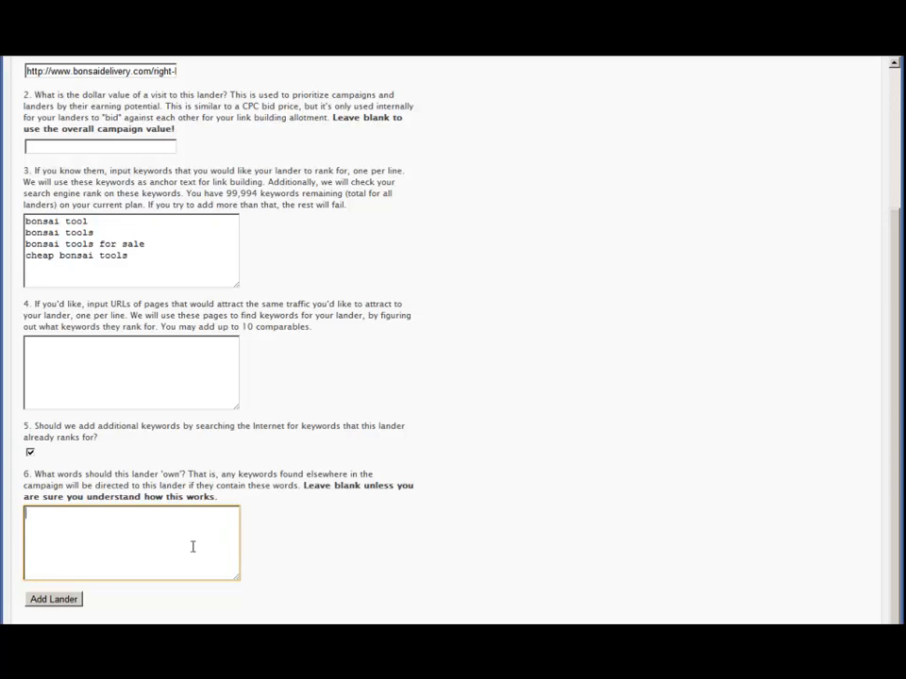
type("x50002 series lawn mo")
key("BackSpace")
key("BackSpace")
key("BackSpace")
key("BackSpace")
key("BackSpace")
key("BackSpace")
key("BackSpace")
key("BackSpace")
key("BackSpace")
key("BackSpace")
key("BackSpace")
key("BackSpace")
key("BackSpace")
key("BackSpace")
key("BackSpace")
left_click_drag(81, 512, 16, 505)
left_click(59, 534)
double_click(47, 513)
left_click(74, 514)
left_click_drag(72, 513, 16, 515)
left_click(69, 515)
left_click(74, 517)
key("ctrl+a")
key("Delete")
scroll(251, 513, "down", 1)
left_click(284, 486)
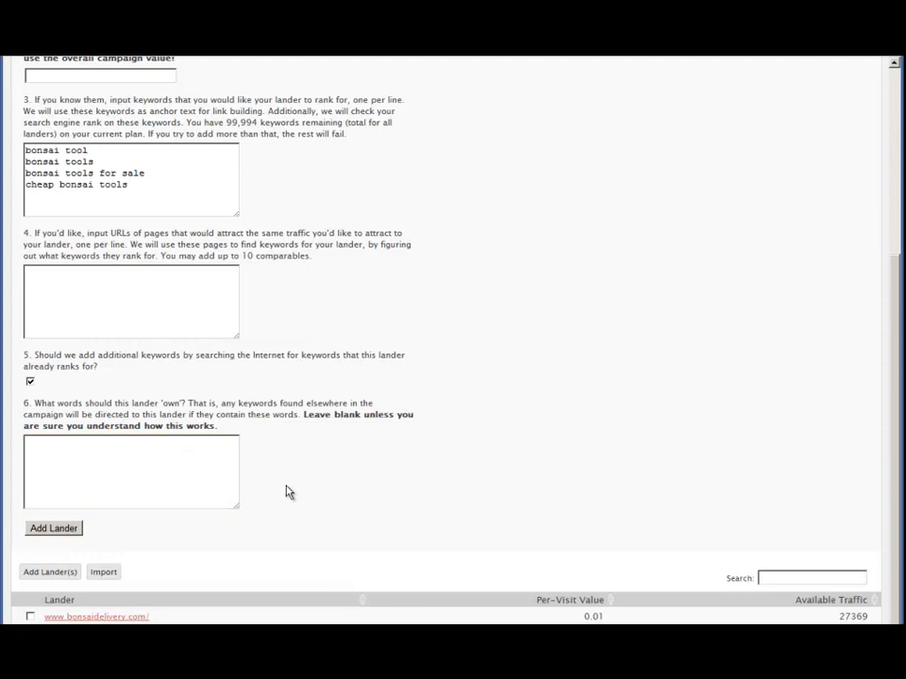
left_click(142, 453)
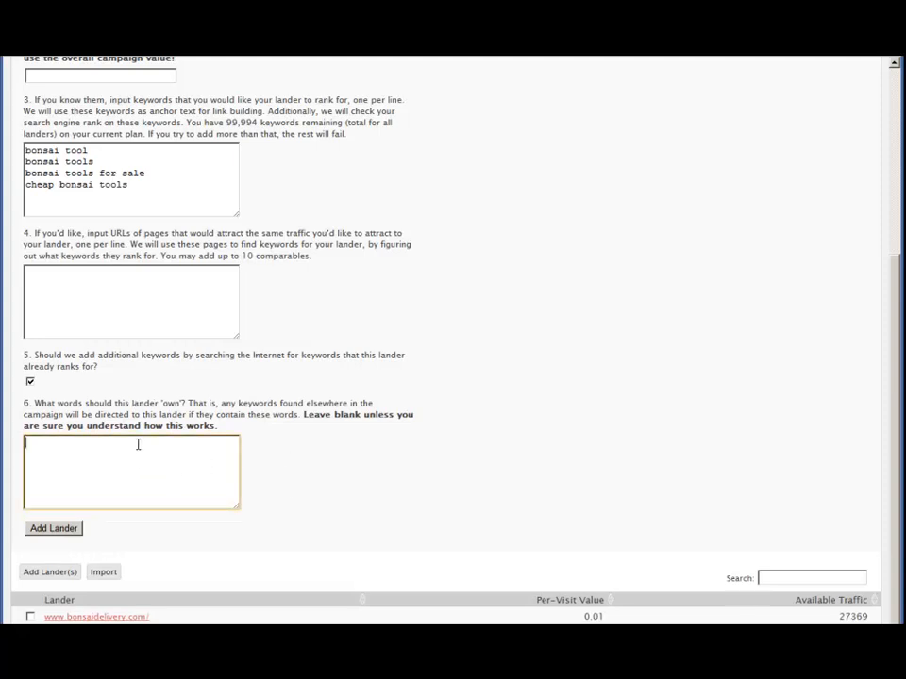
left_click(123, 297)
scroll(220, 394, "up", 3)
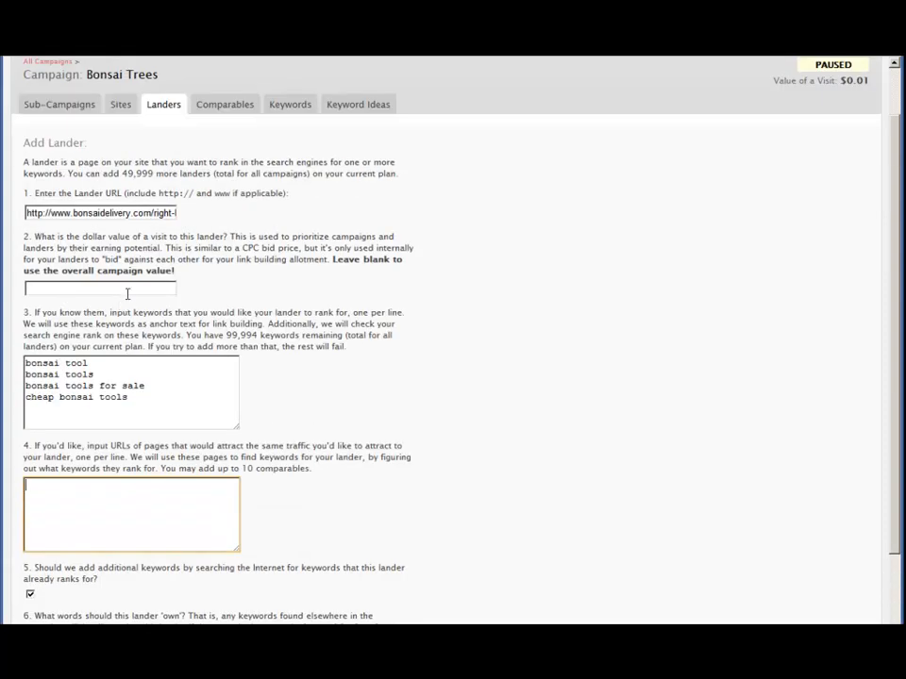
left_click(156, 288)
scroll(283, 283, "down", 2)
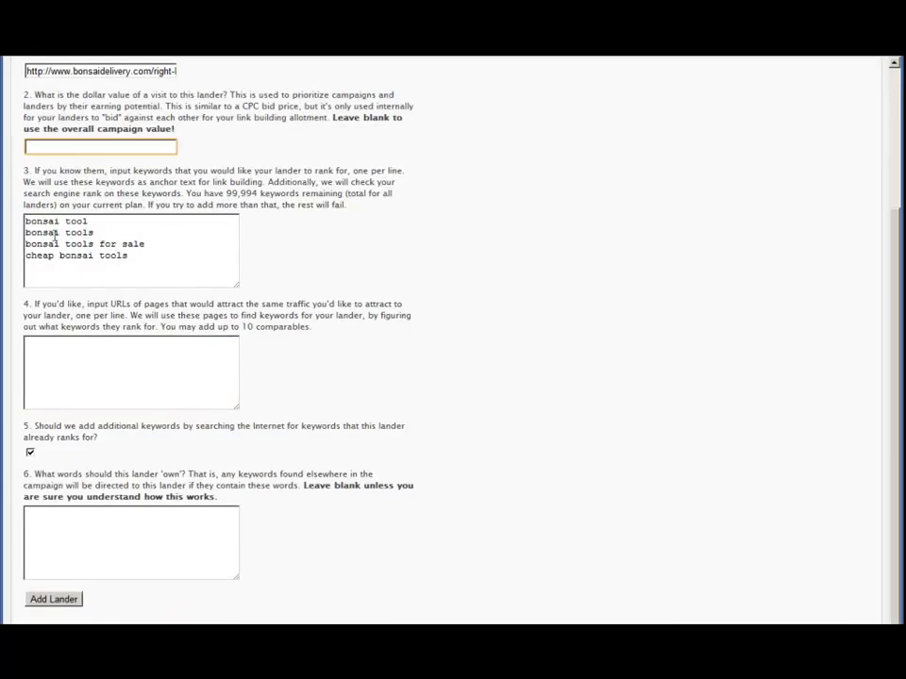
scroll(240, 247, "down", 1)
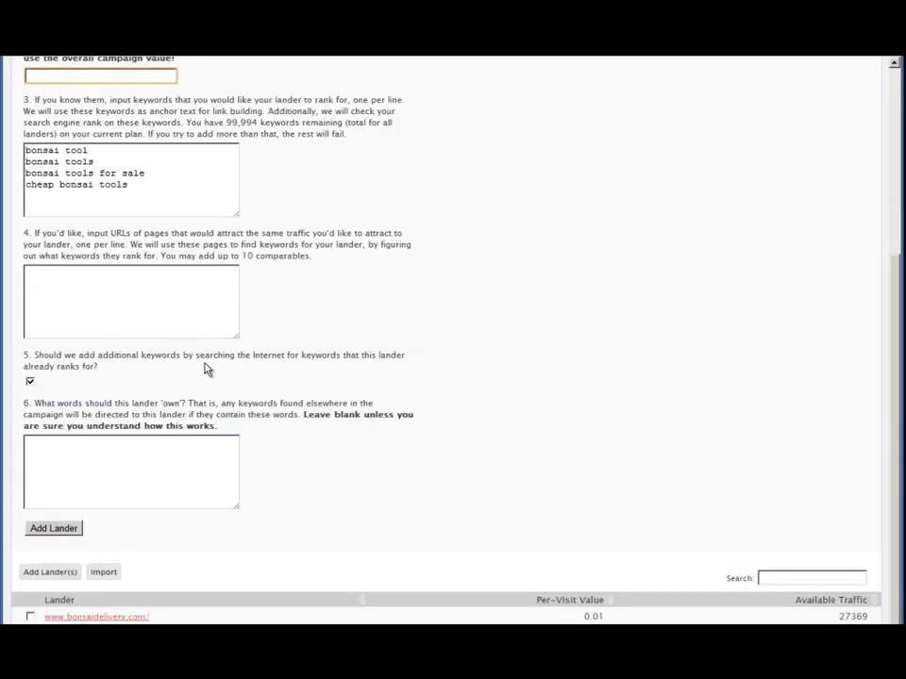